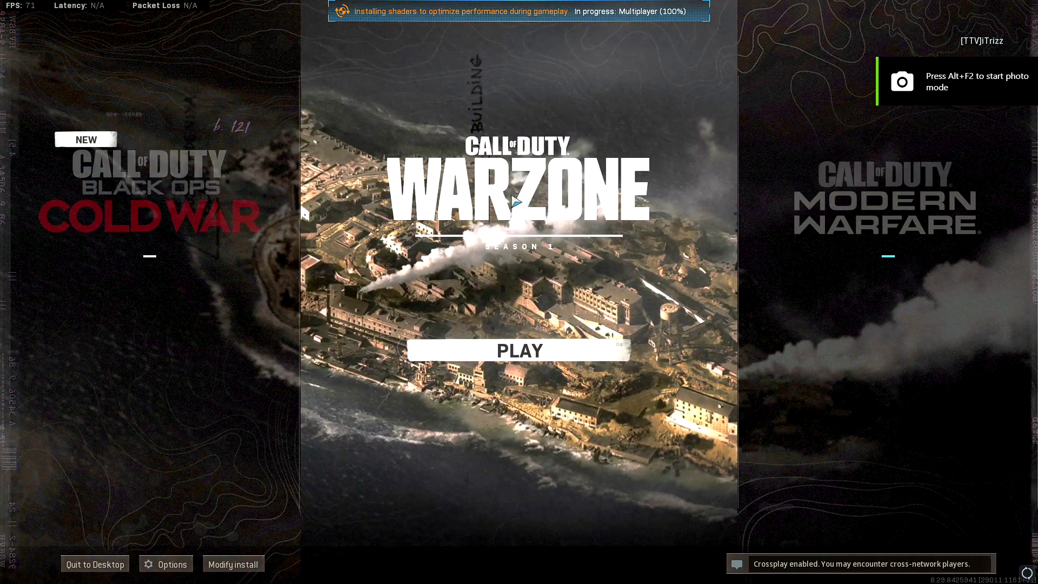
Enter Warzone's play lobby and bring up the graphics options.
{"action": "left_click", "coordinate": [514, 202]}
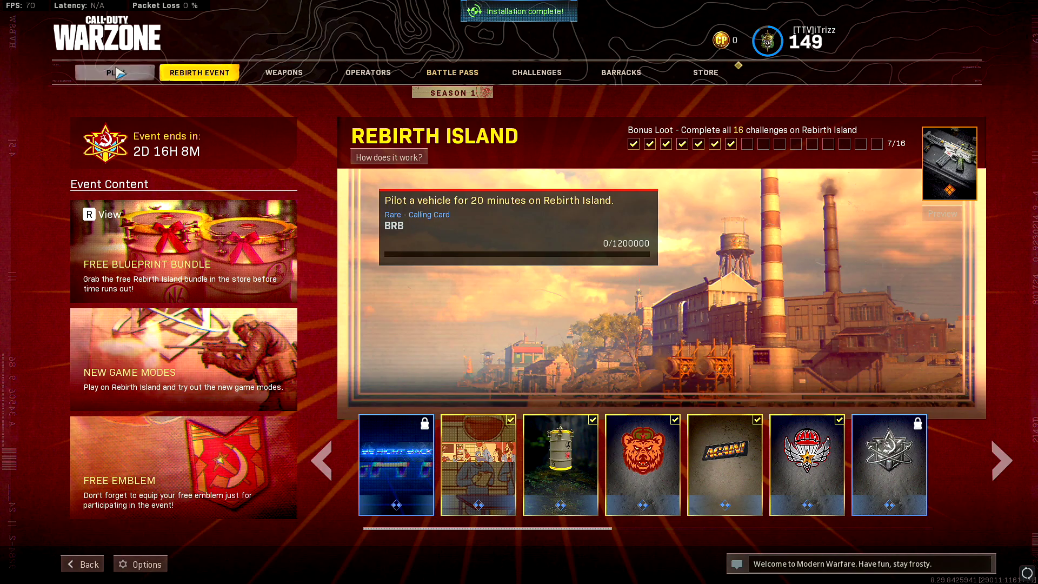
{"action": "left_click", "coordinate": [116, 73]}
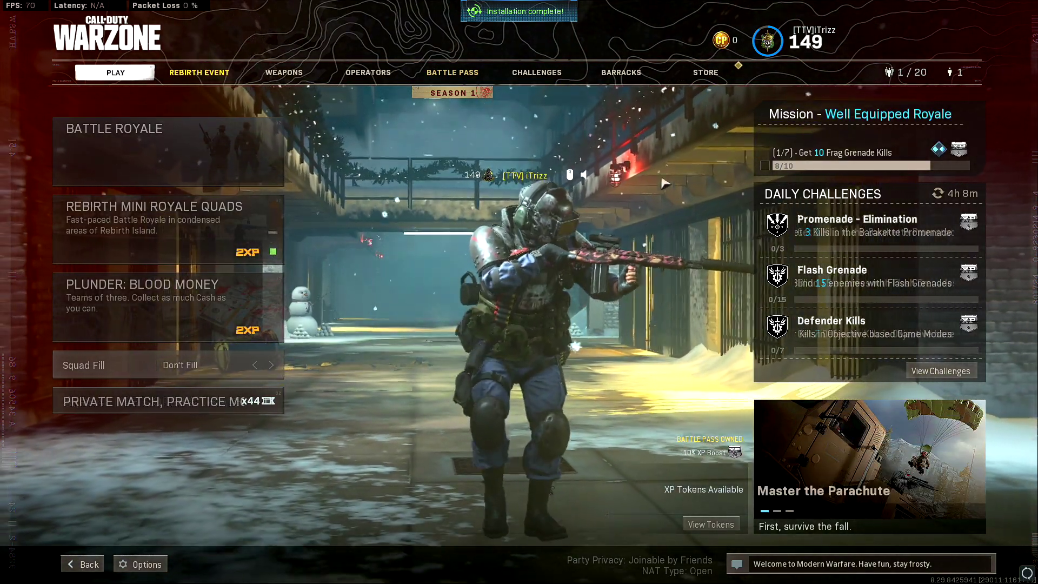
{"action": "left_click", "coordinate": [140, 563]}
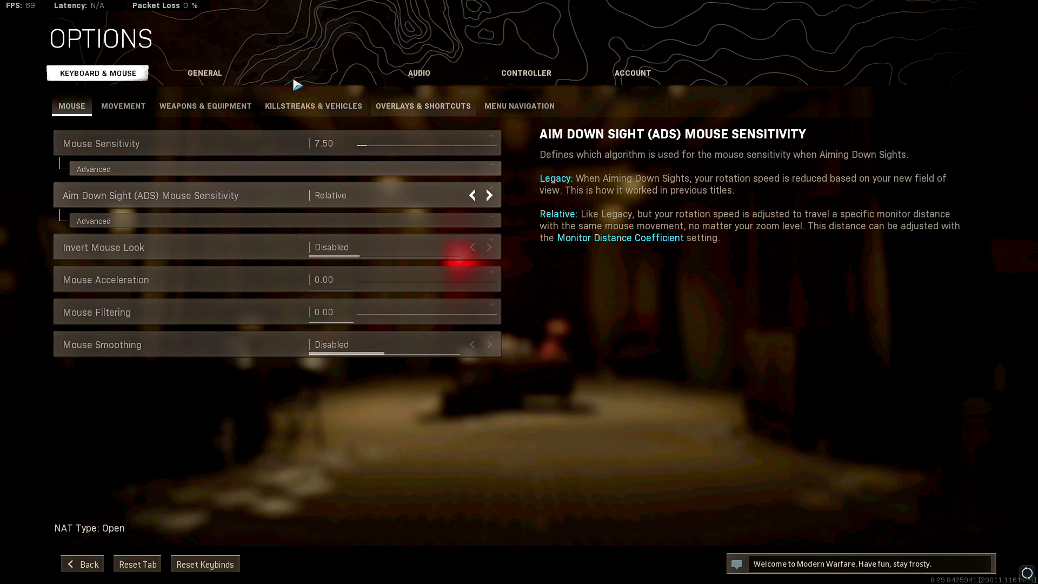
{"action": "left_click", "coordinate": [292, 74]}
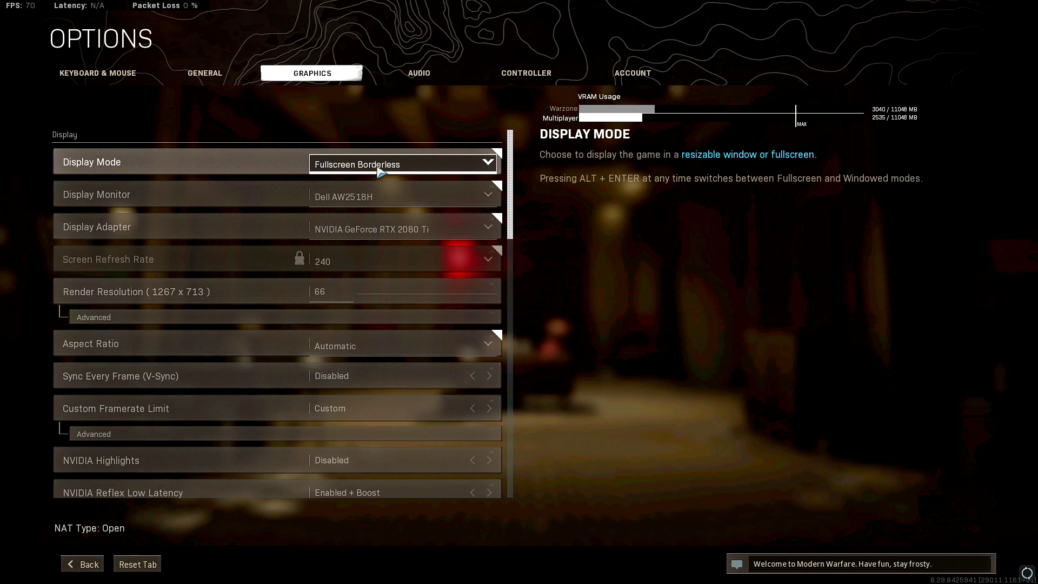
Set the render resolution to 100 and the display mode to Fullscreen, and review the remaining graphics settings.
{"action": "scroll", "coordinate": [258, 360], "scroll_direction": "down", "scroll_amount": 10}
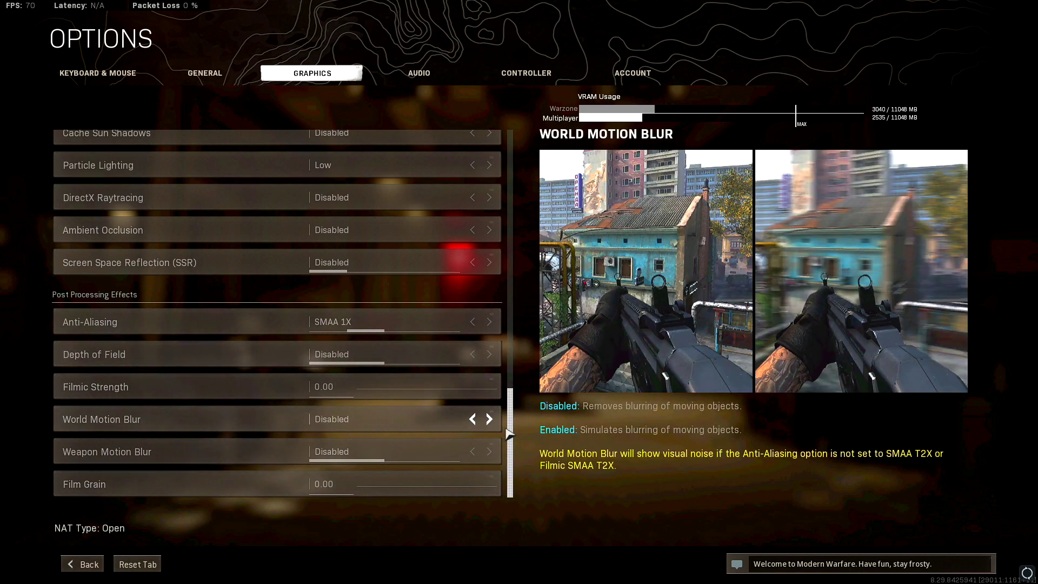
{"action": "scroll", "coordinate": [512, 389], "scroll_direction": "up", "scroll_amount": 10}
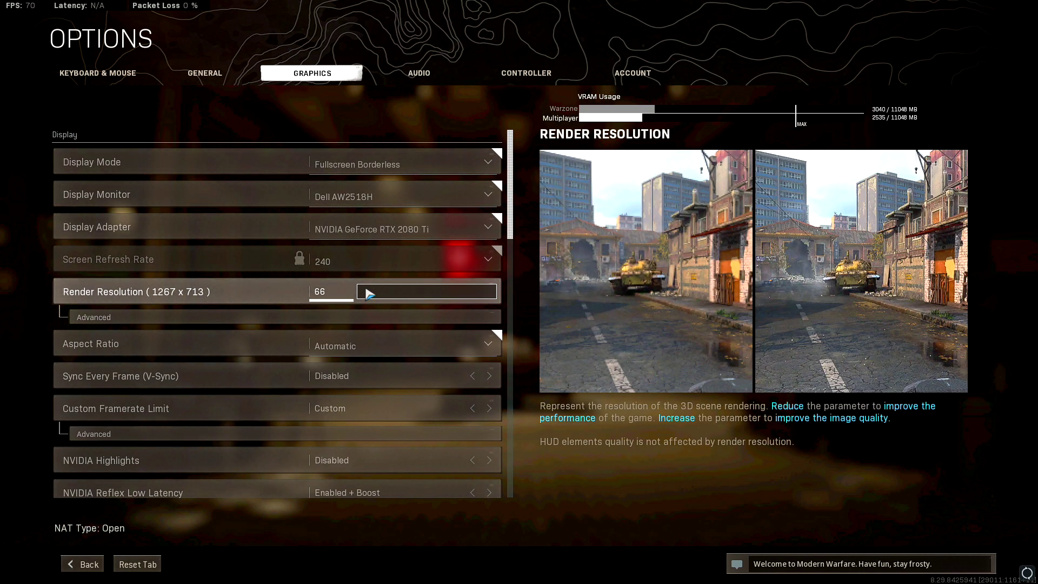
{"action": "left_click_drag", "start_coordinate": [372, 295], "coordinate": [393, 296]}
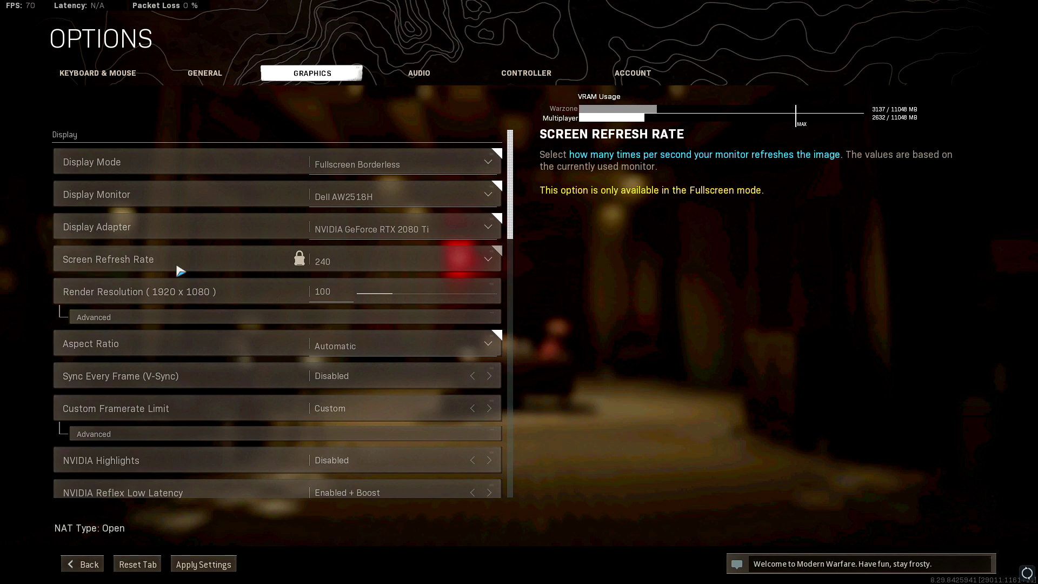
{"action": "left_click", "coordinate": [484, 163]}
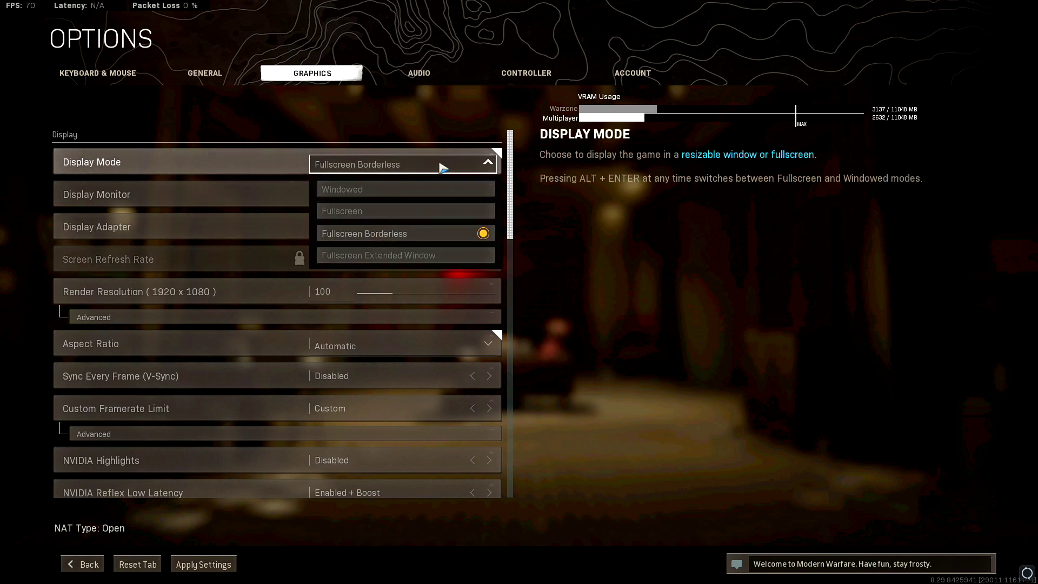
{"action": "left_click", "coordinate": [398, 213]}
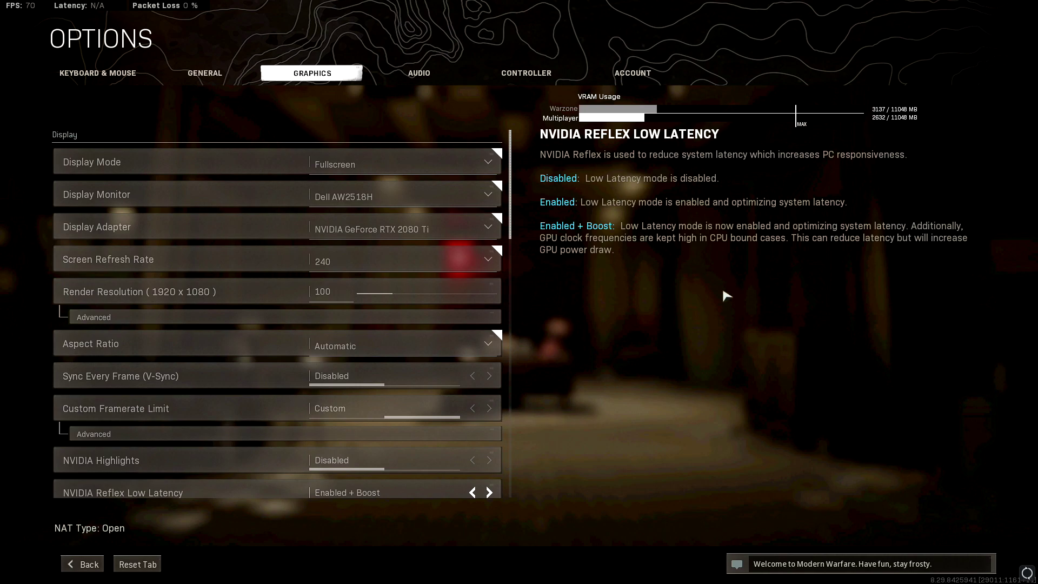
{"action": "scroll", "coordinate": [469, 270], "scroll_direction": "down", "scroll_amount": 3}
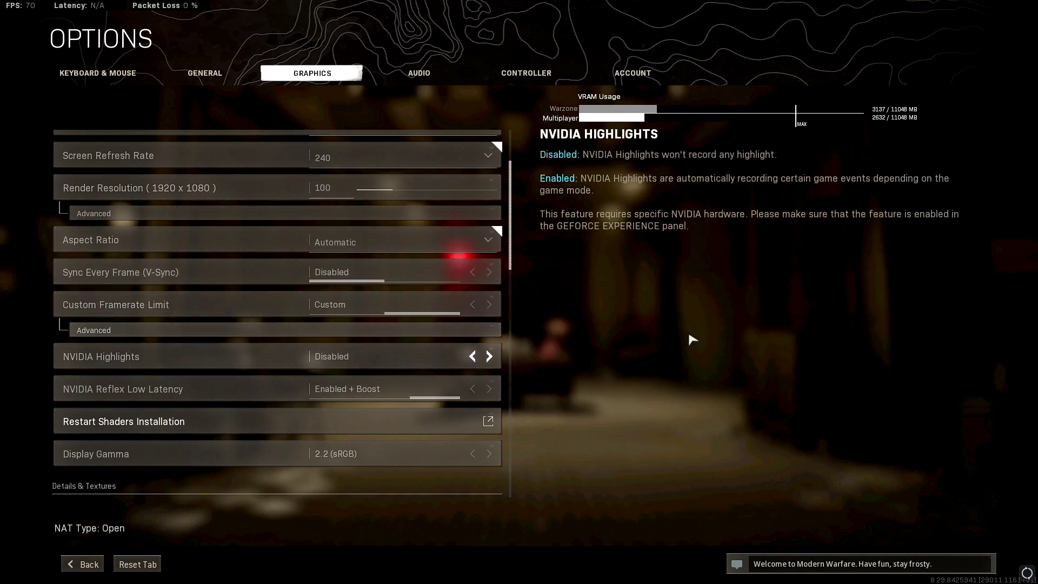
{"action": "scroll", "coordinate": [454, 242], "scroll_direction": "up", "scroll_amount": 3}
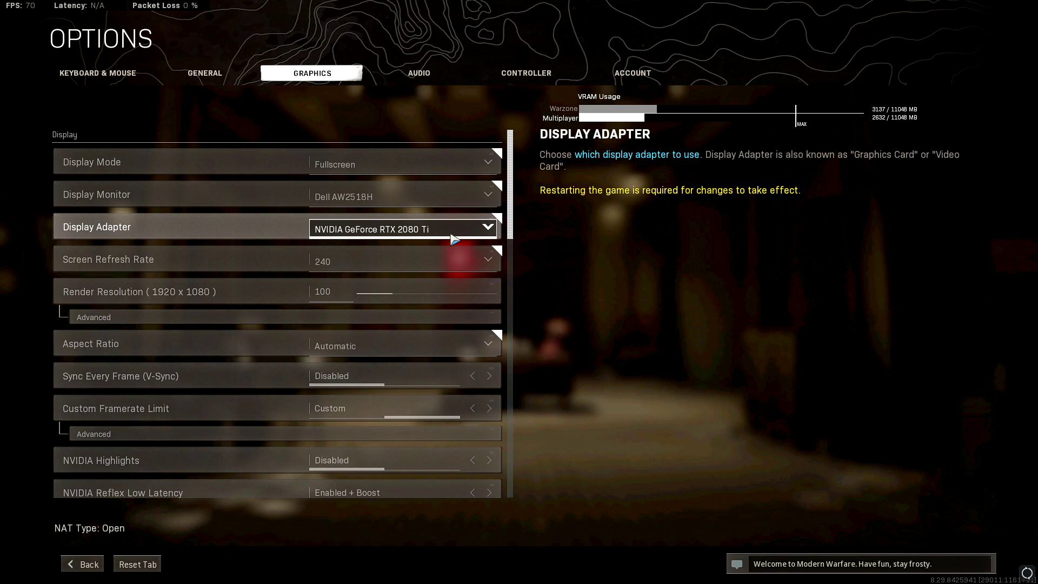
Switch to File Explorer and open the players folder inside Documents\Call of Duty Modern Warfare.
{"action": "key", "text": "super"}
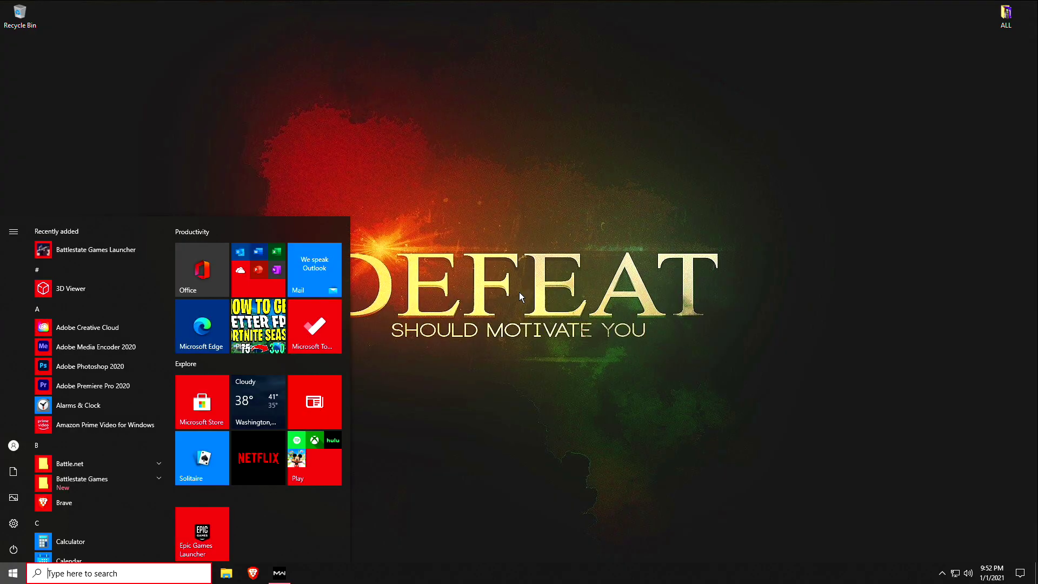
{"action": "left_click", "coordinate": [620, 319]}
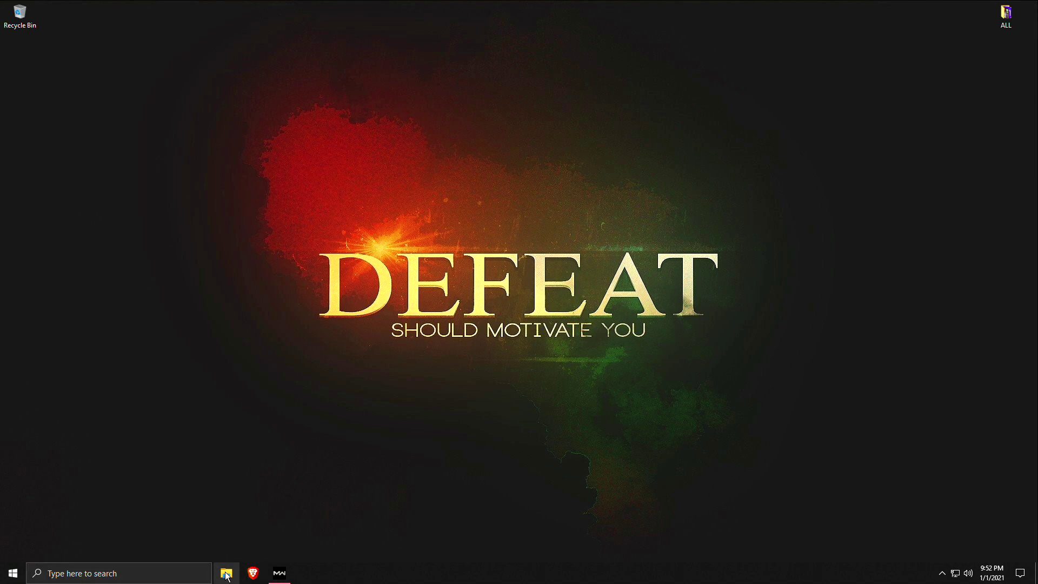
{"action": "left_click", "coordinate": [138, 576]}
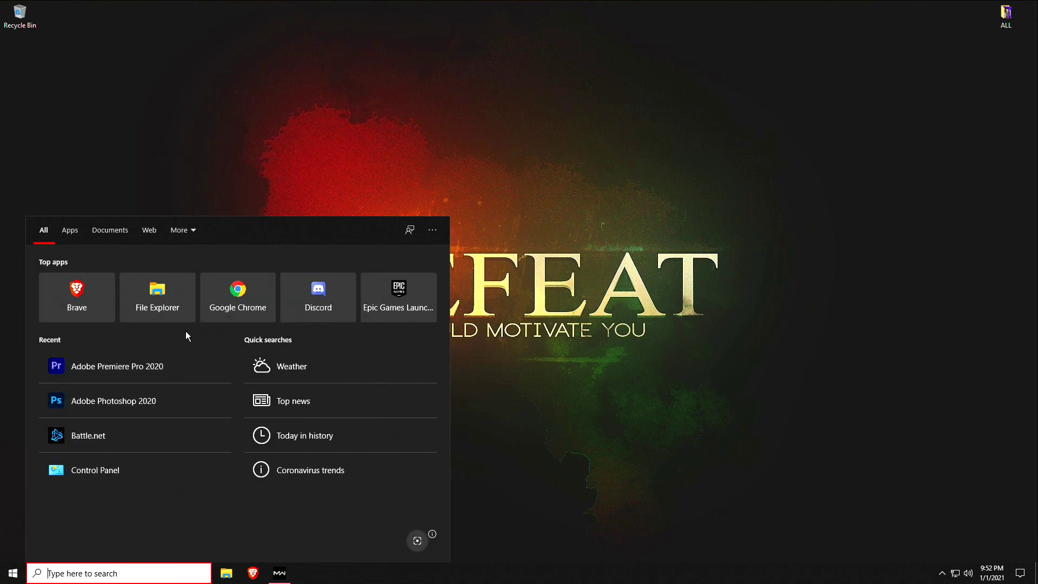
{"action": "left_click", "coordinate": [158, 296]}
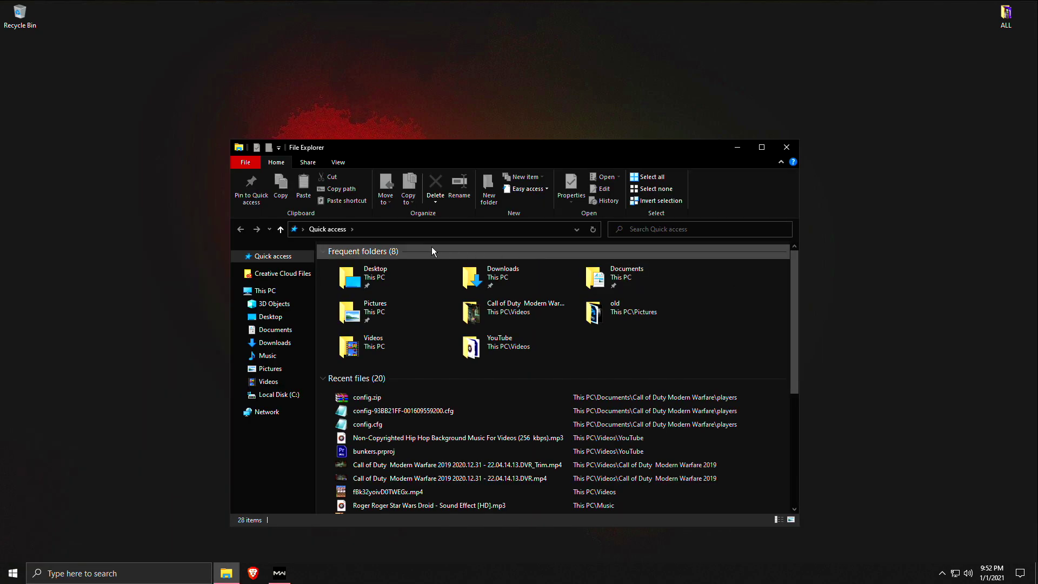
{"action": "left_click_drag", "start_coordinate": [472, 147], "coordinate": [473, 132]}
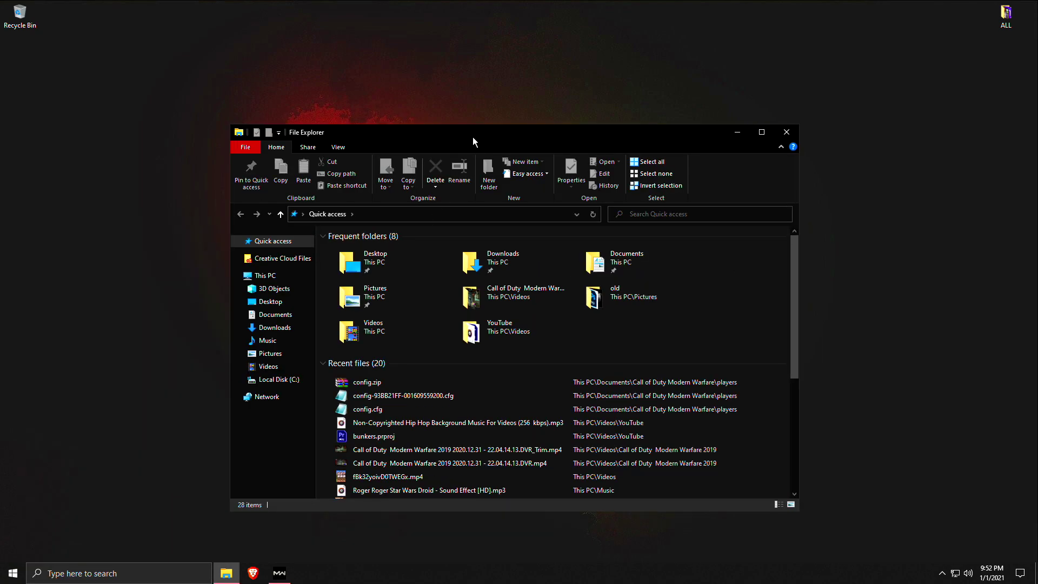
{"action": "left_click", "coordinate": [274, 315]}
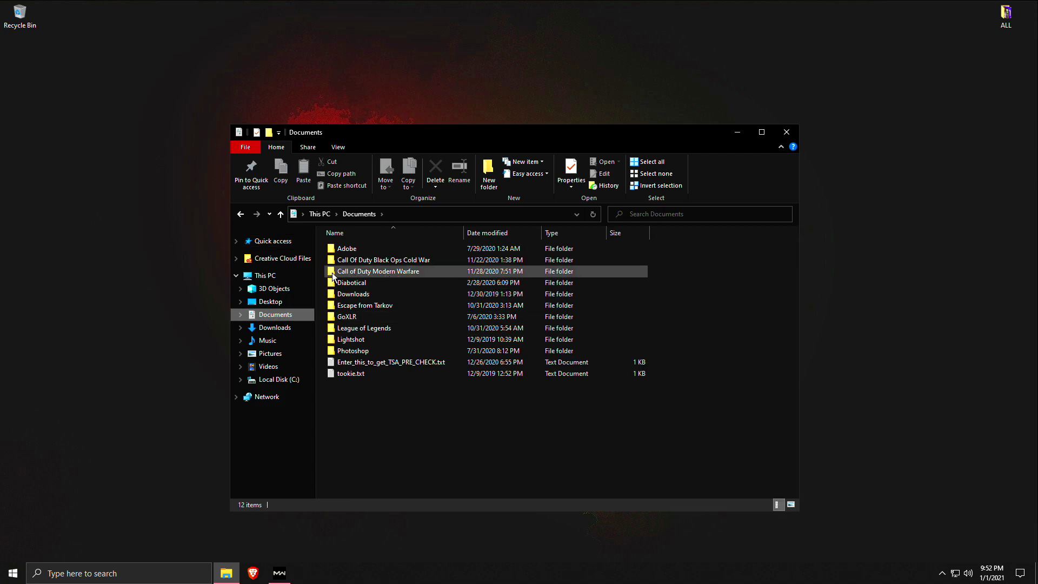
{"action": "double_click", "coordinate": [384, 273]}
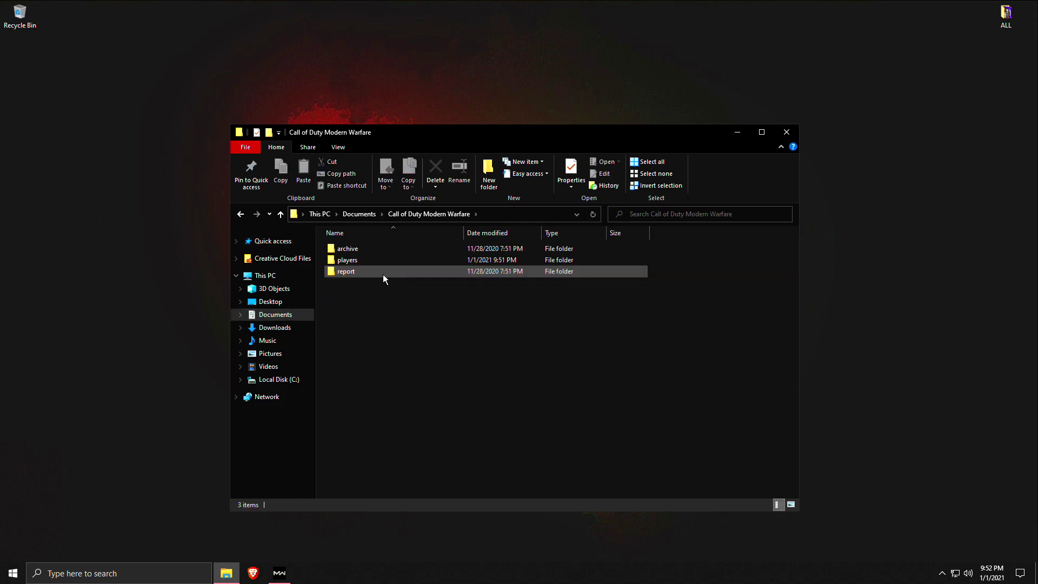
{"action": "double_click", "coordinate": [356, 260]}
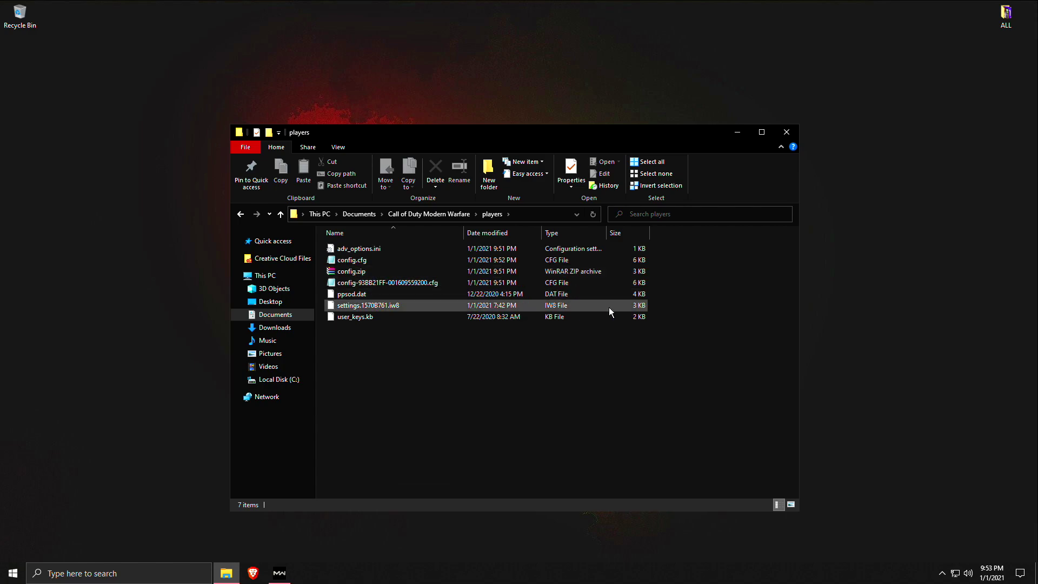
Delete config.zip and config-93BB21FF-001609559200.cfg from the players folder.
{"action": "left_click_drag", "start_coordinate": [722, 268], "coordinate": [605, 283]}
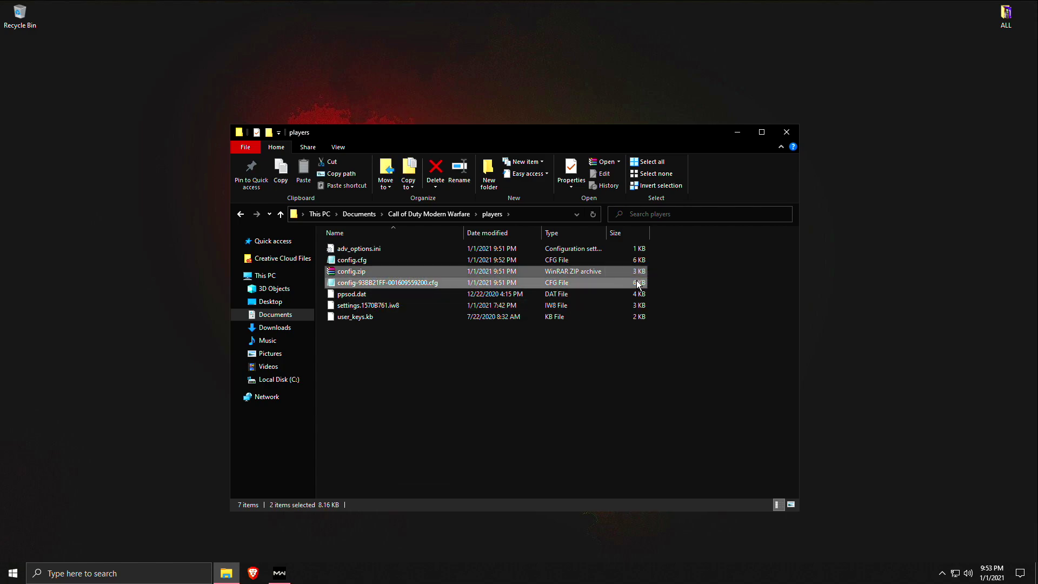
{"action": "left_click_drag", "start_coordinate": [746, 287], "coordinate": [630, 282]}
{"action": "right_click", "coordinate": [629, 282]}
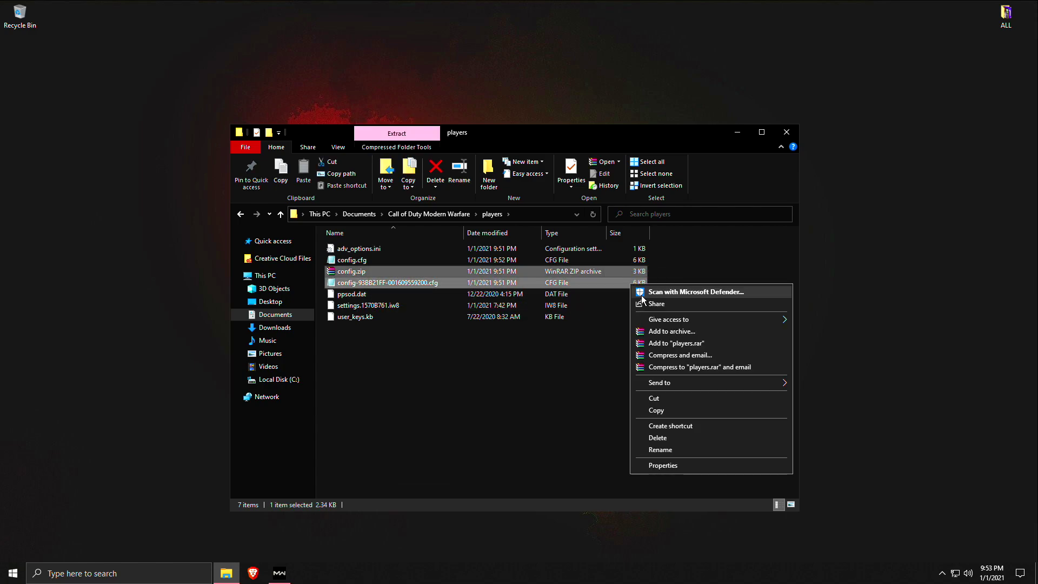
{"action": "left_click", "coordinate": [680, 438]}
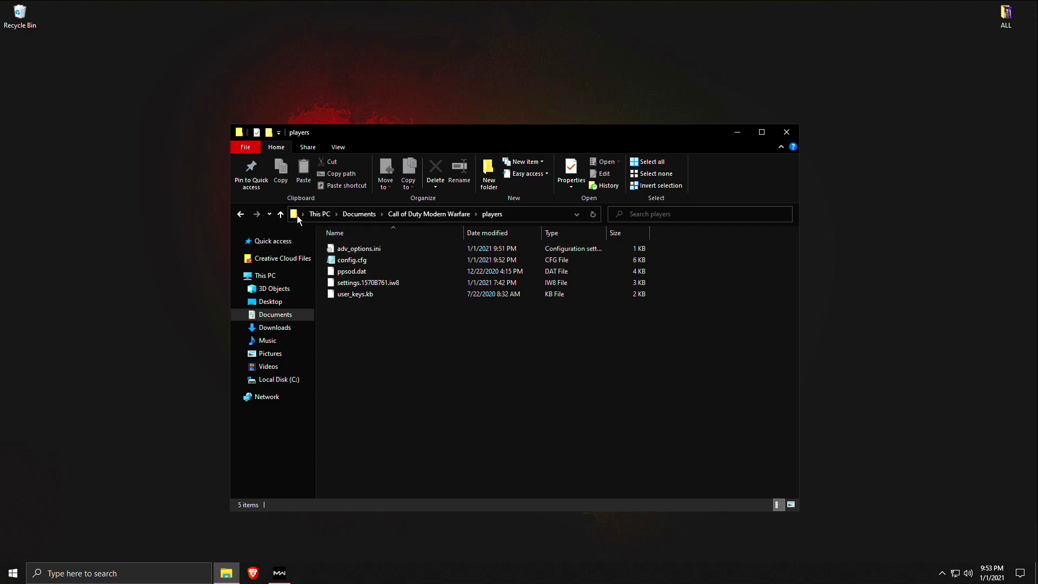
Check the Recycle Bin for the two deleted config files and close its window.
{"action": "double_click", "coordinate": [20, 16]}
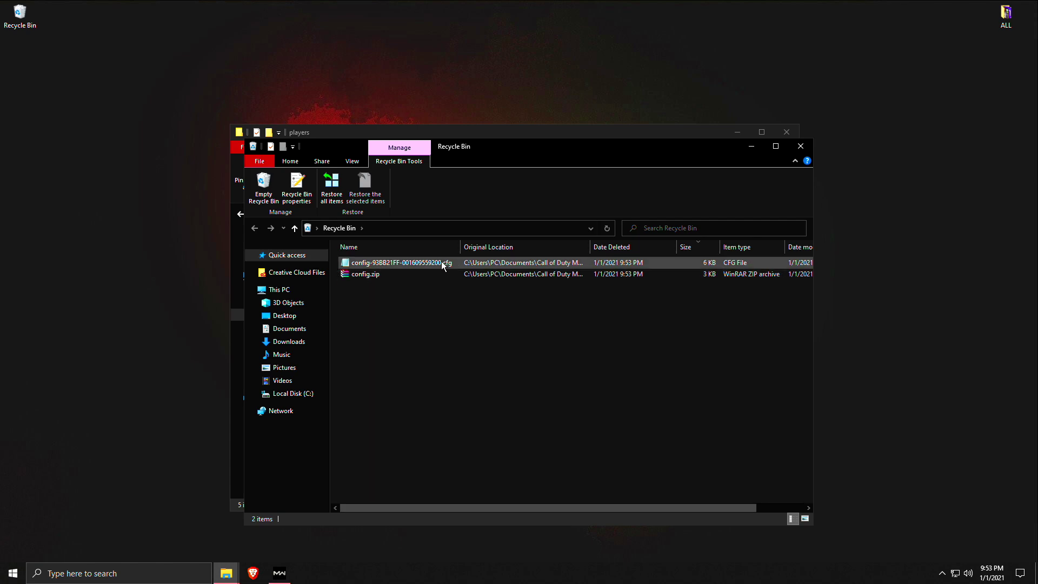
{"action": "left_click_drag", "start_coordinate": [499, 146], "coordinate": [482, 297]}
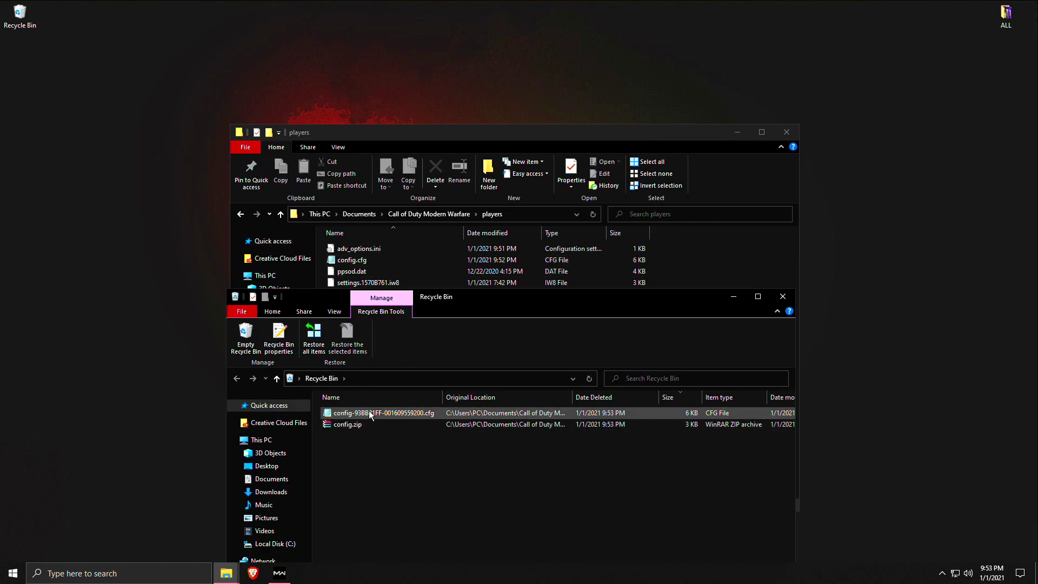
{"action": "left_click", "coordinate": [783, 296]}
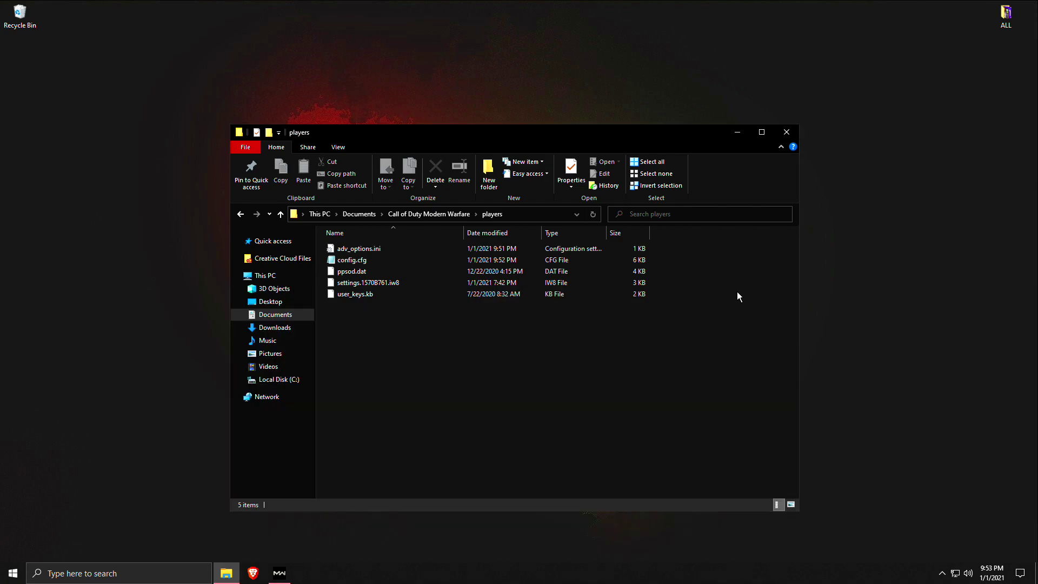
Examine the display mode line in config.cfg with Notepad and close the file without editing it.
{"action": "double_click", "coordinate": [367, 259]}
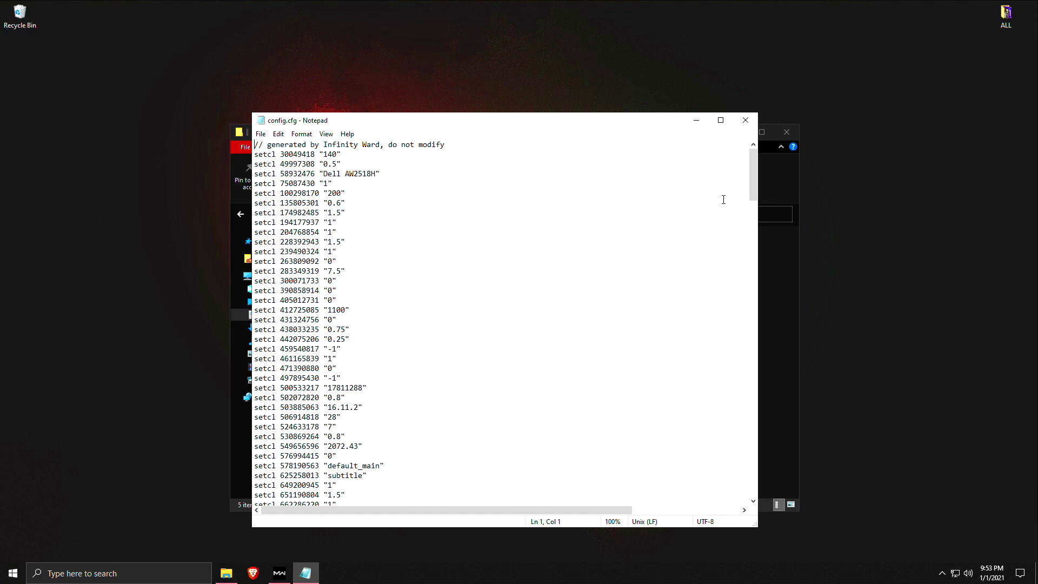
{"action": "left_click_drag", "start_coordinate": [752, 185], "coordinate": [771, 372]}
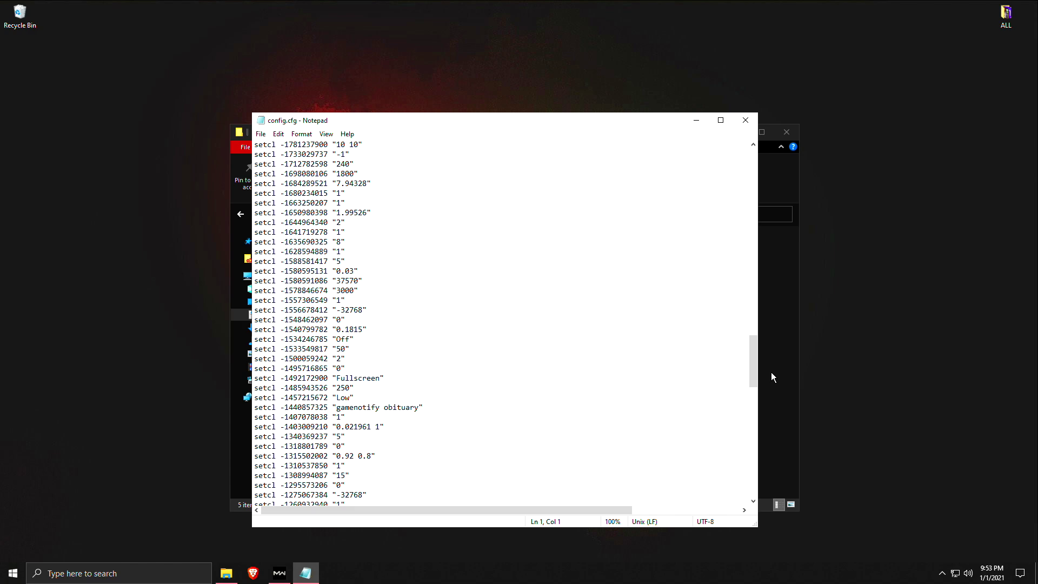
{"action": "left_click_drag", "start_coordinate": [337, 379], "coordinate": [379, 380]}
{"action": "left_click", "coordinate": [337, 388]}
{"action": "left_click_drag", "start_coordinate": [754, 355], "coordinate": [753, 154]}
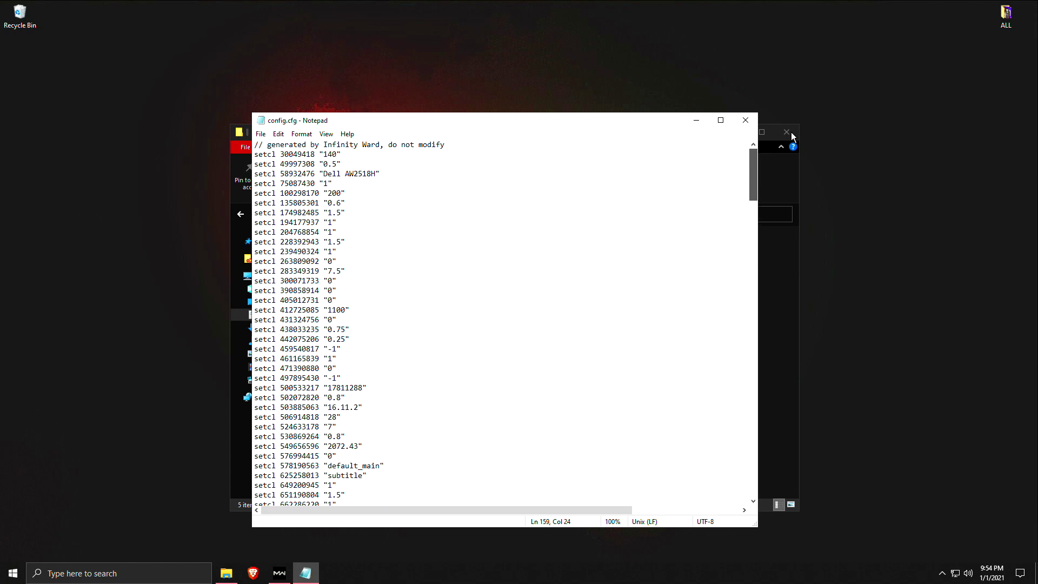
{"action": "left_click", "coordinate": [757, 119]}
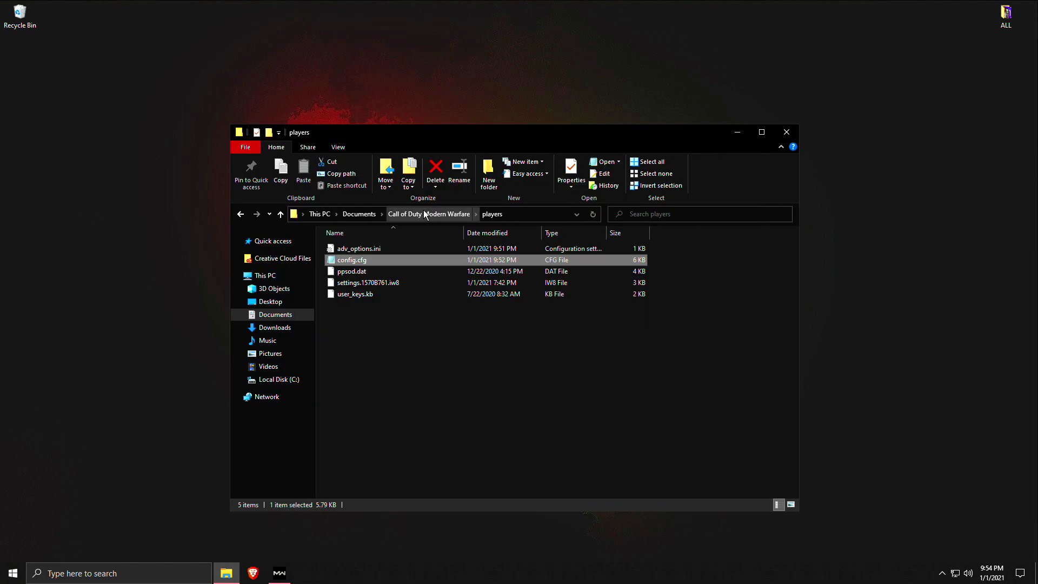
Turn on the Read-only attribute in the properties of config.cfg.
{"action": "right_click", "coordinate": [367, 258]}
{"action": "left_click", "coordinate": [413, 489]}
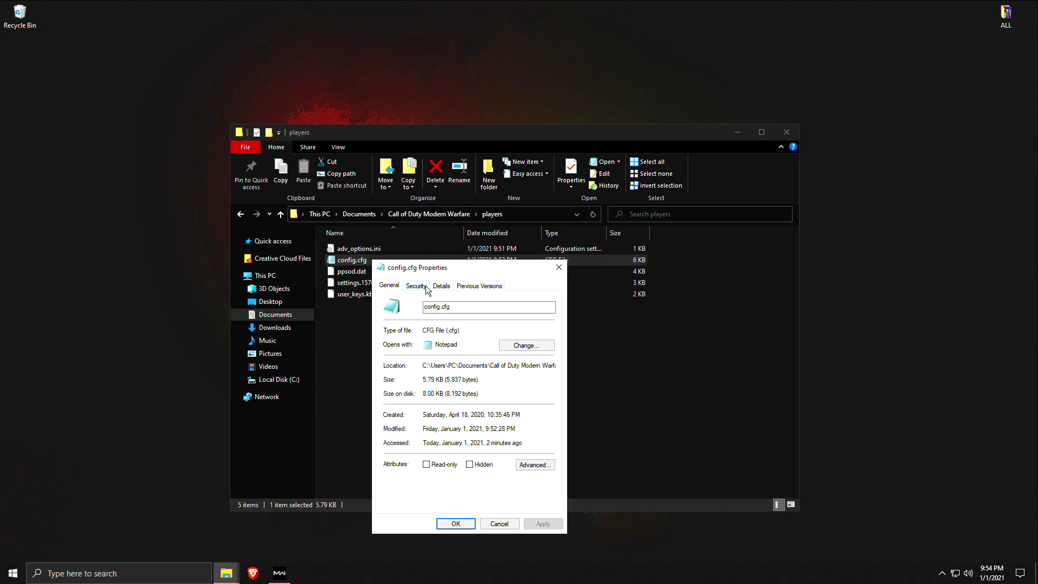
{"action": "left_click", "coordinate": [425, 465]}
{"action": "left_click", "coordinate": [456, 524]}
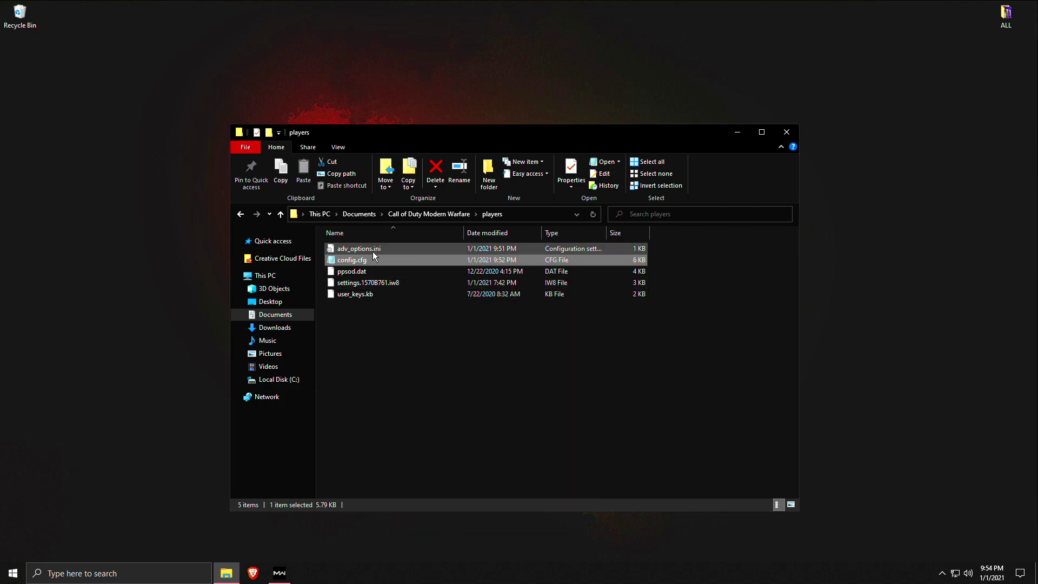
Review the settings in adv_options.ini with Notepad and close the file.
{"action": "double_click", "coordinate": [372, 249]}
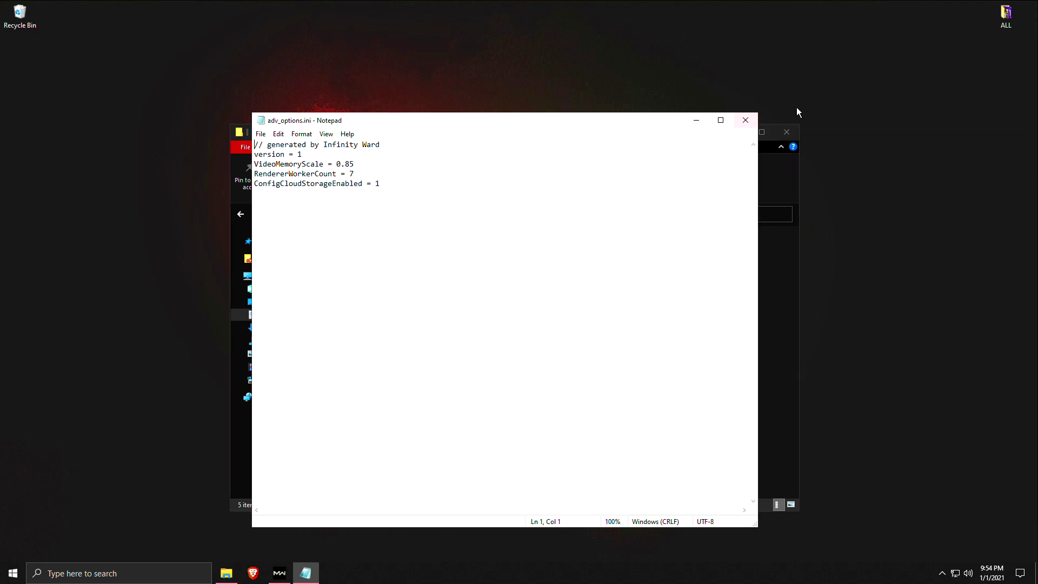
{"action": "left_click", "coordinate": [746, 120]}
{"action": "left_click", "coordinate": [552, 257]}
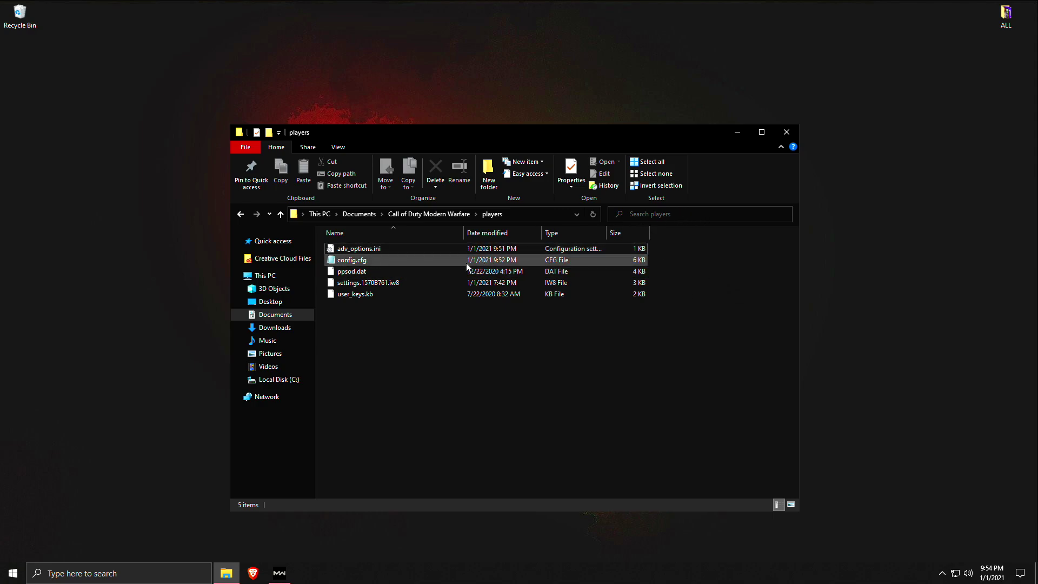
Close the players folder window and quit the running game to the desktop.
{"action": "left_click", "coordinate": [787, 133]}
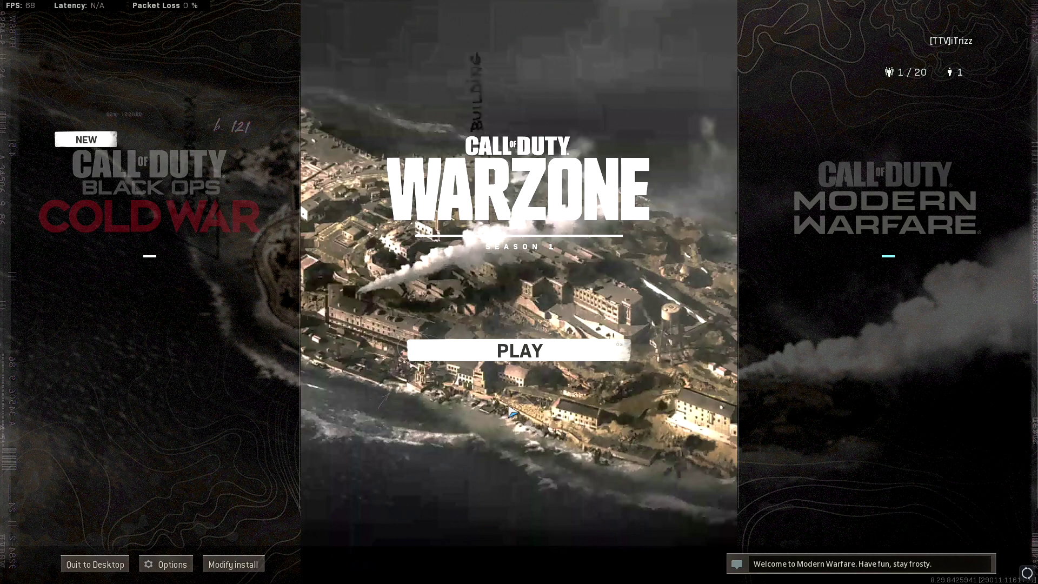
{"action": "key", "text": "Escape"}
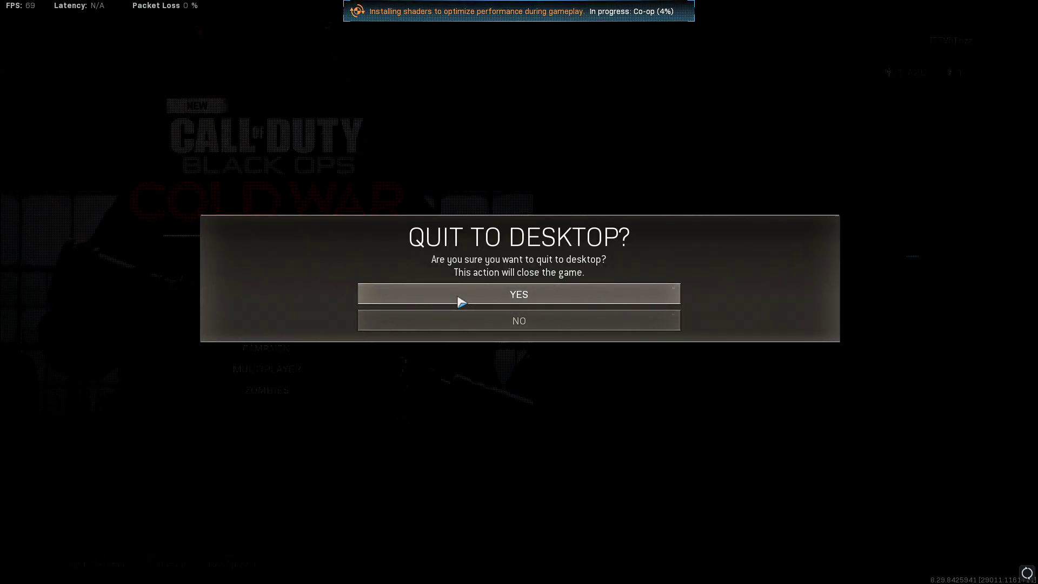
{"action": "left_click", "coordinate": [461, 299]}
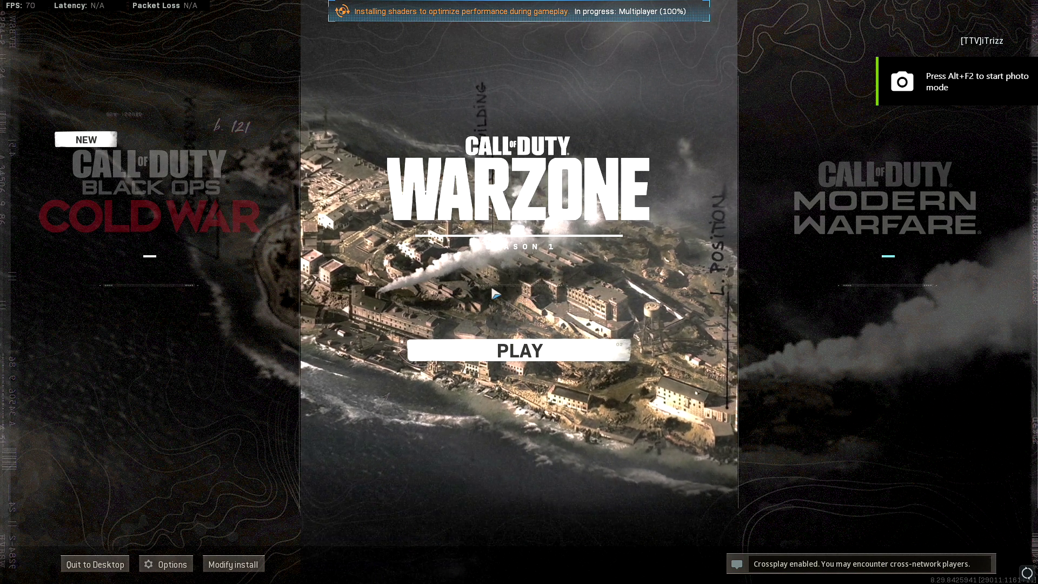
Enter the Warzone lobby, review the graphics options from Display through Post Processing Effects, and return to the lobby.
{"action": "left_click", "coordinate": [458, 275]}
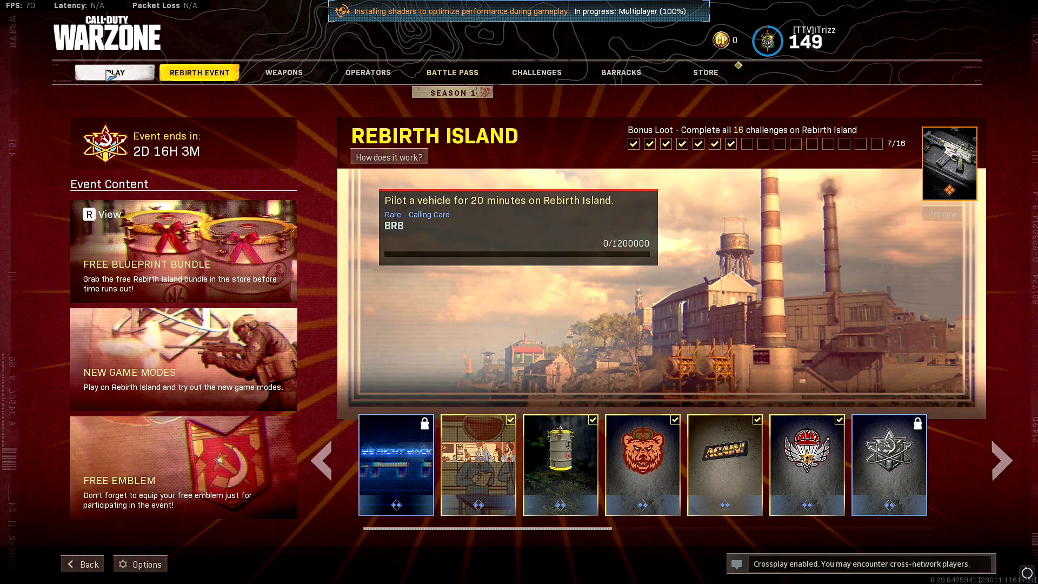
{"action": "left_click", "coordinate": [108, 72]}
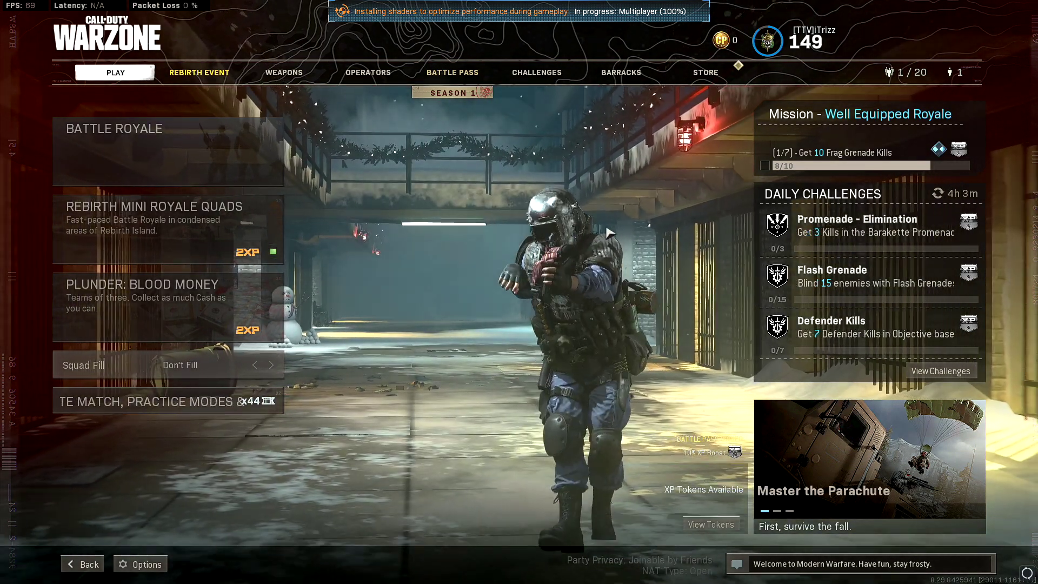
{"action": "left_click", "coordinate": [154, 564]}
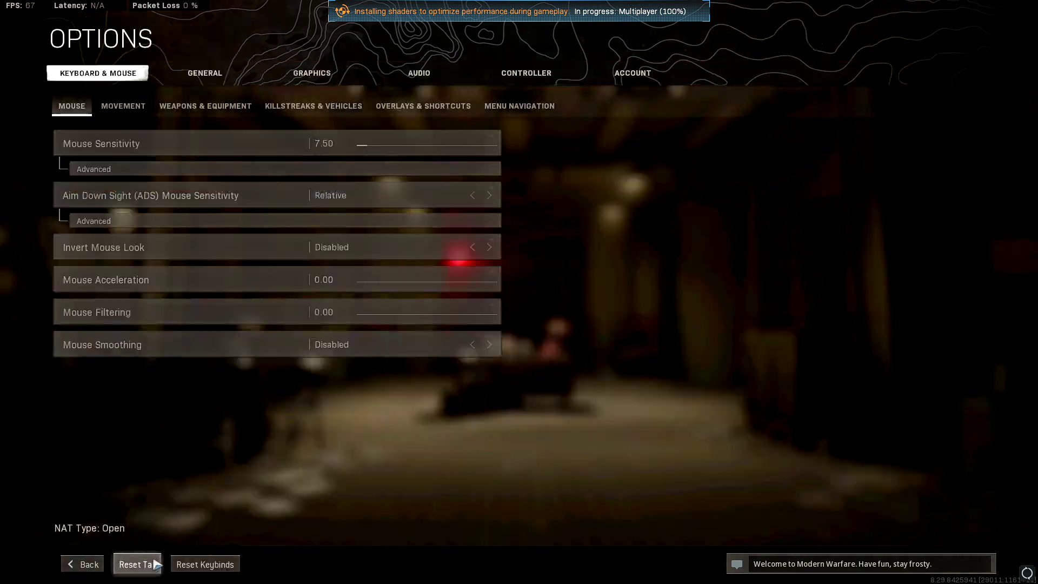
{"action": "left_click", "coordinate": [312, 72]}
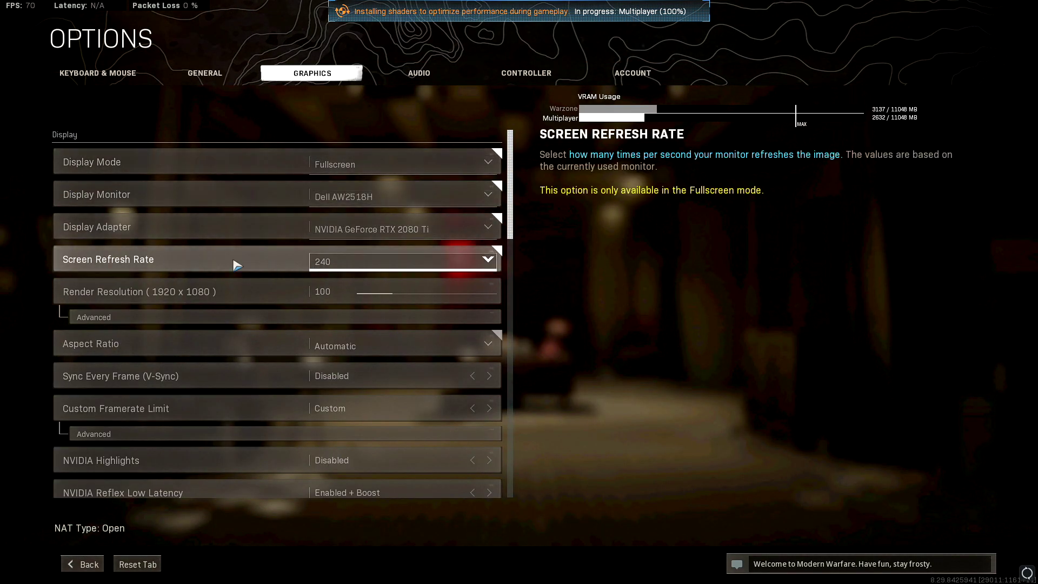
{"action": "scroll", "coordinate": [525, 426], "scroll_direction": "down", "scroll_amount": 15}
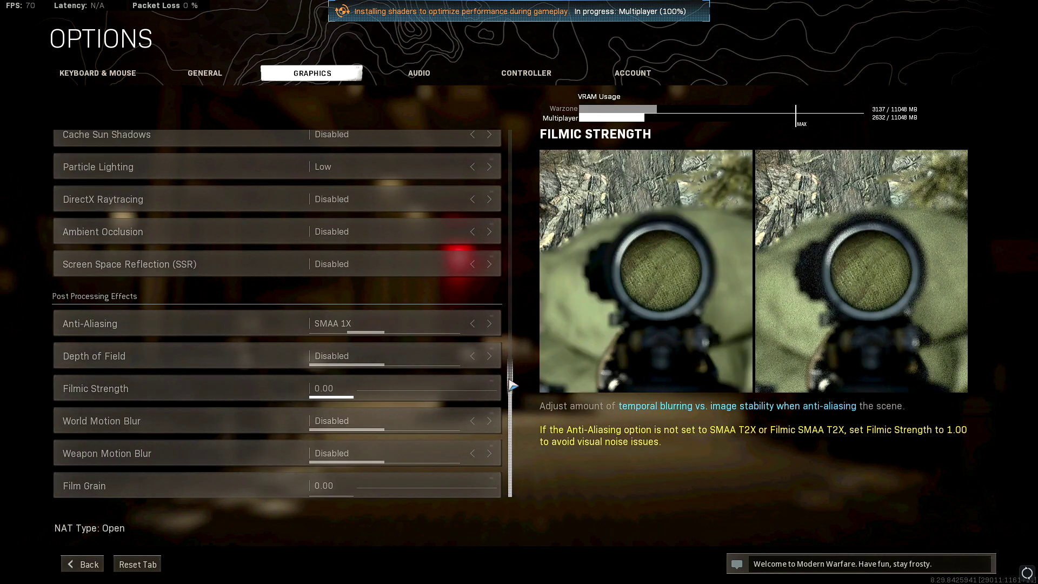
{"action": "left_click_drag", "start_coordinate": [512, 385], "coordinate": [518, 124]}
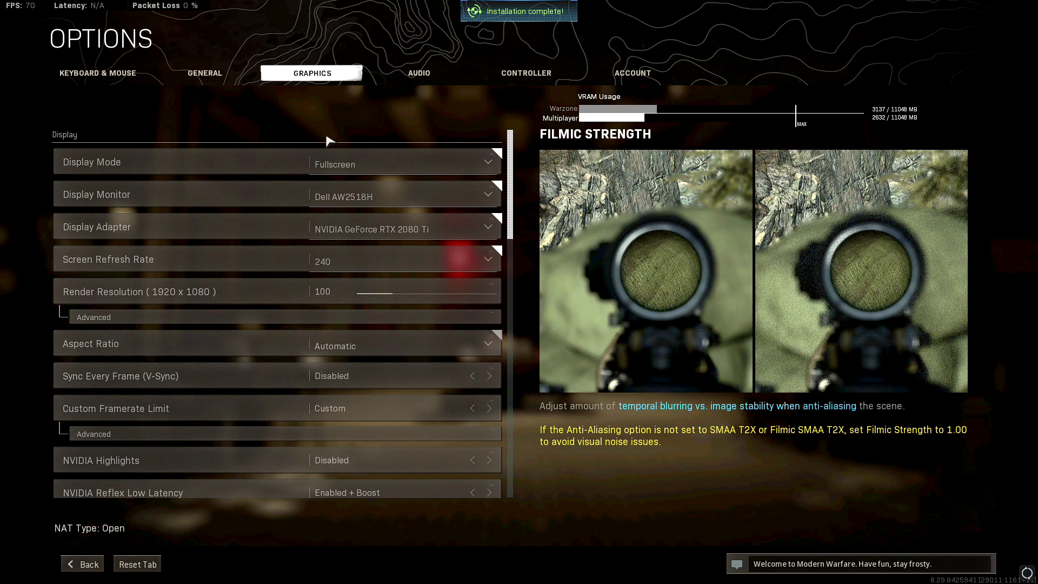
{"action": "key", "text": "Escape"}
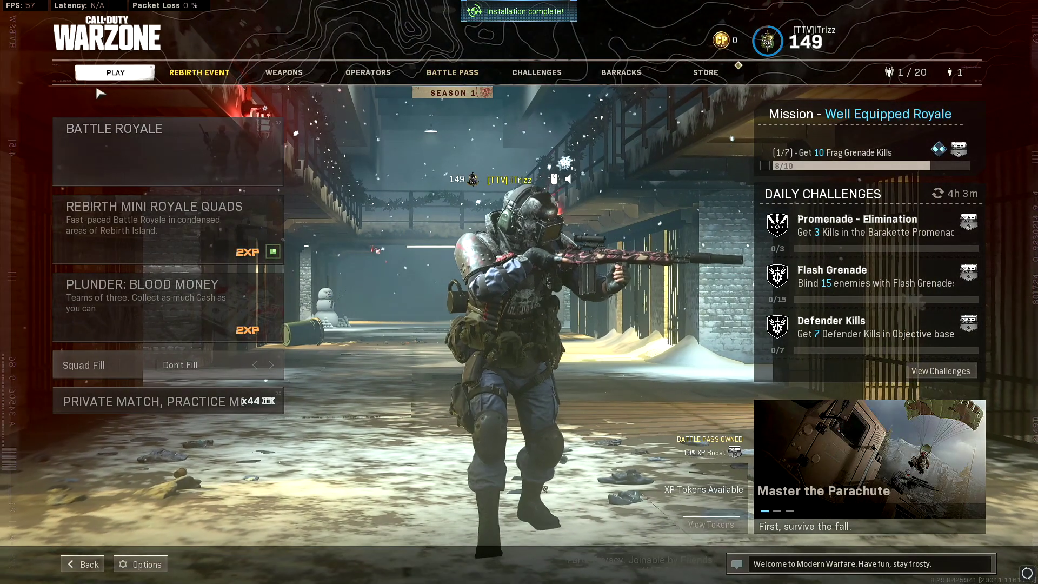